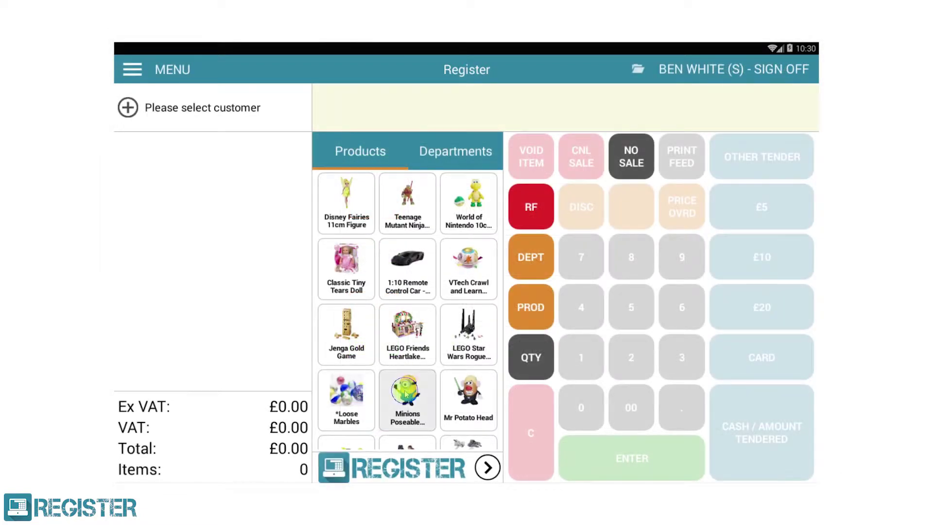
# Ring up the £4.00 Minions Poseable Stuart figure and put the till into void mode
pyautogui.click(405, 390)
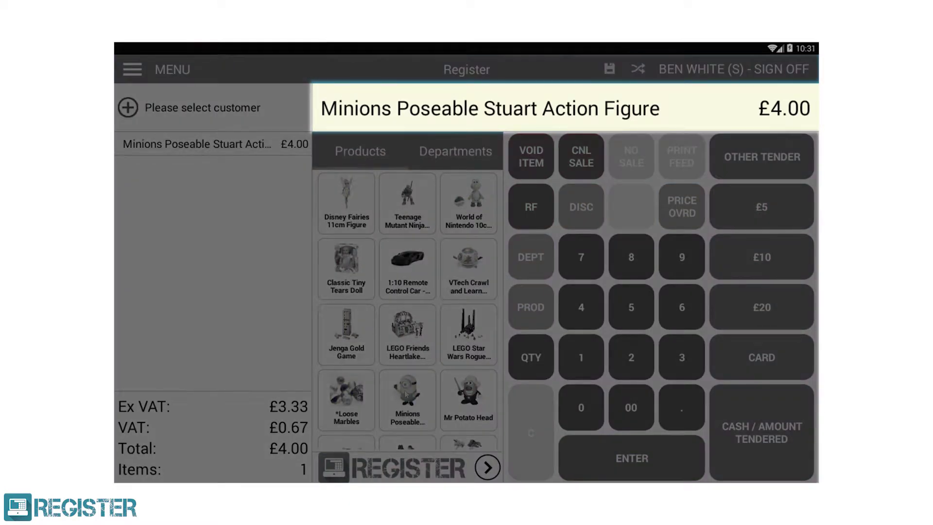
pyautogui.click(535, 166)
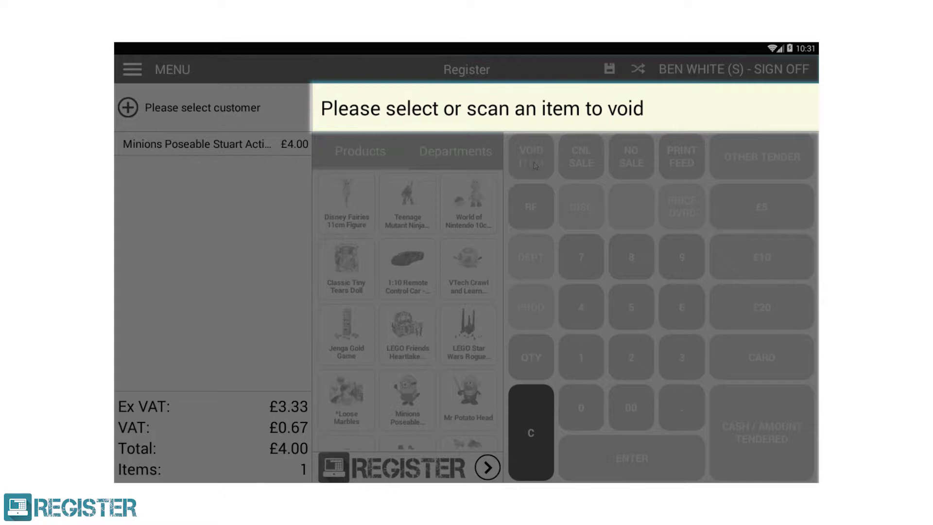
pyautogui.click(534, 165)
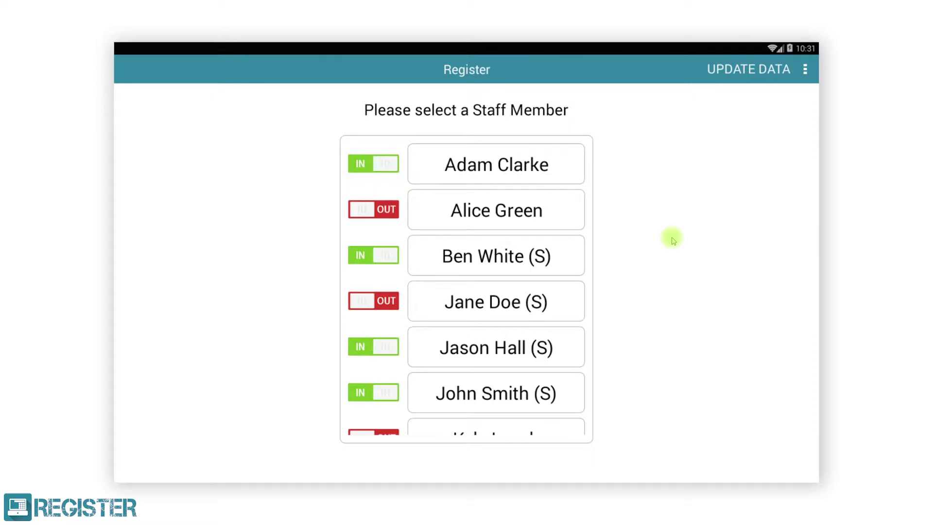
# Sync the till's latest data, then bring up the Enable Training Mode option
pyautogui.click(739, 75)
pyautogui.click(805, 69)
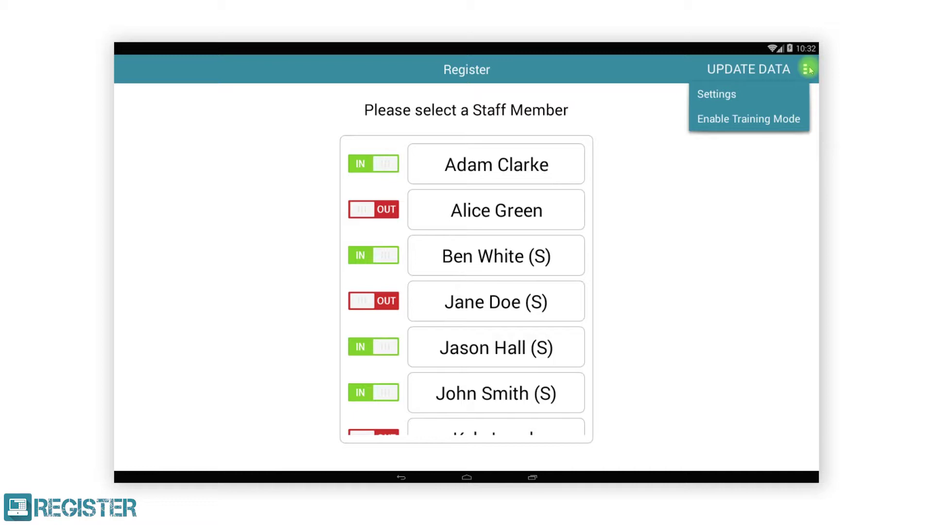
# Enable training mode and sign a staff member in with their four-digit PIN
pyautogui.click(773, 124)
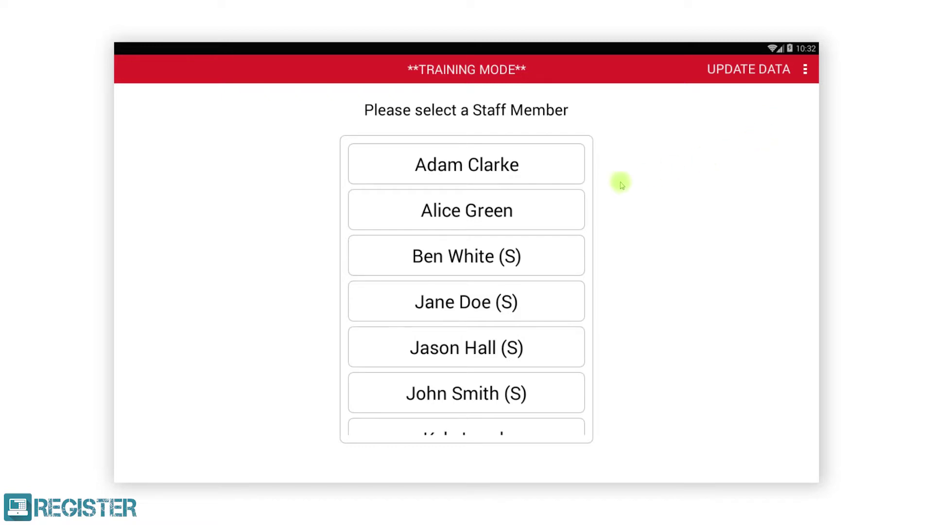
pyautogui.click(508, 250)
pyautogui.click(427, 325)
pyautogui.click(454, 312)
pyautogui.click(500, 328)
pyautogui.click(418, 280)
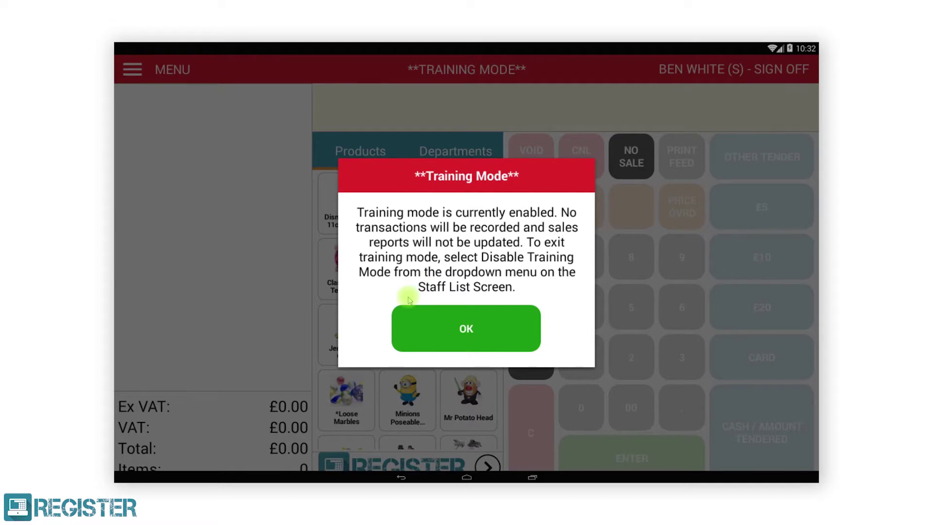
# Acknowledge the training mode notice and sign the staff member off
pyautogui.click(434, 316)
pyautogui.click(689, 69)
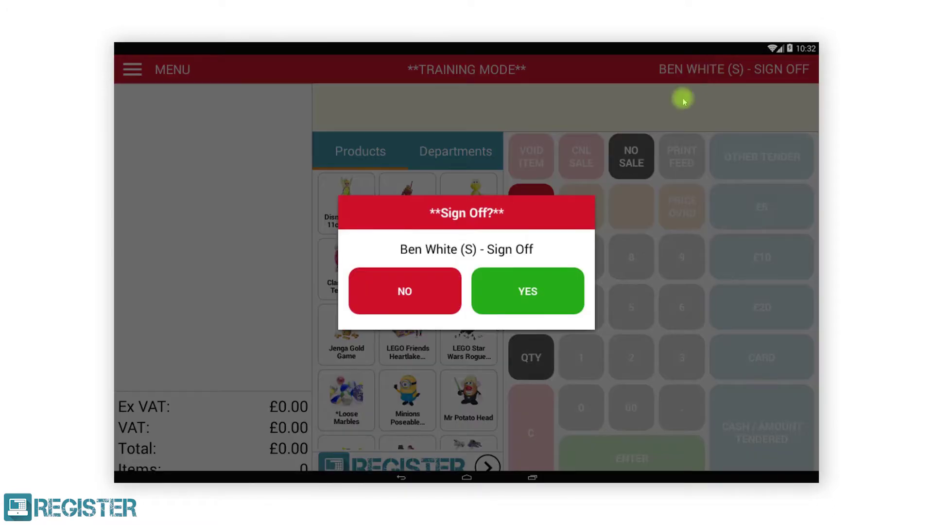
pyautogui.click(542, 288)
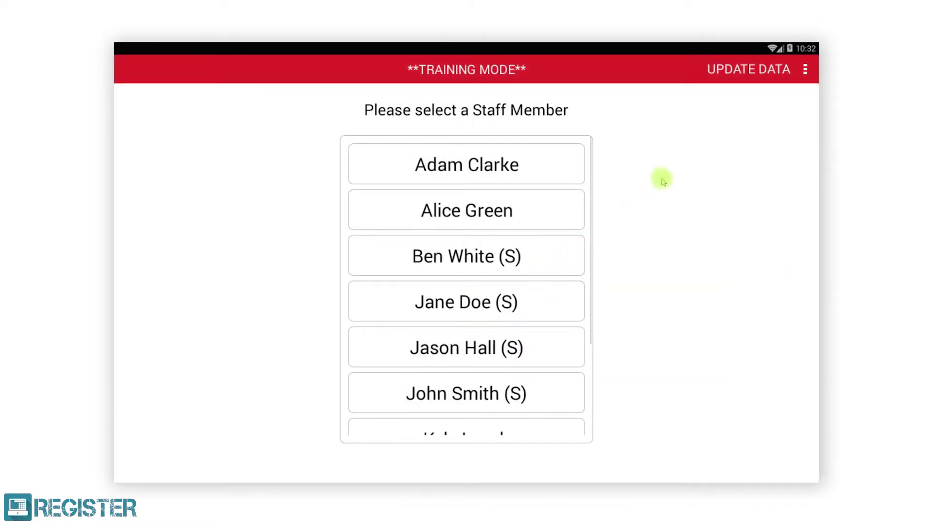
# Disable training mode and sign a staff member back in with their four-digit PIN
pyautogui.click(805, 68)
pyautogui.click(787, 94)
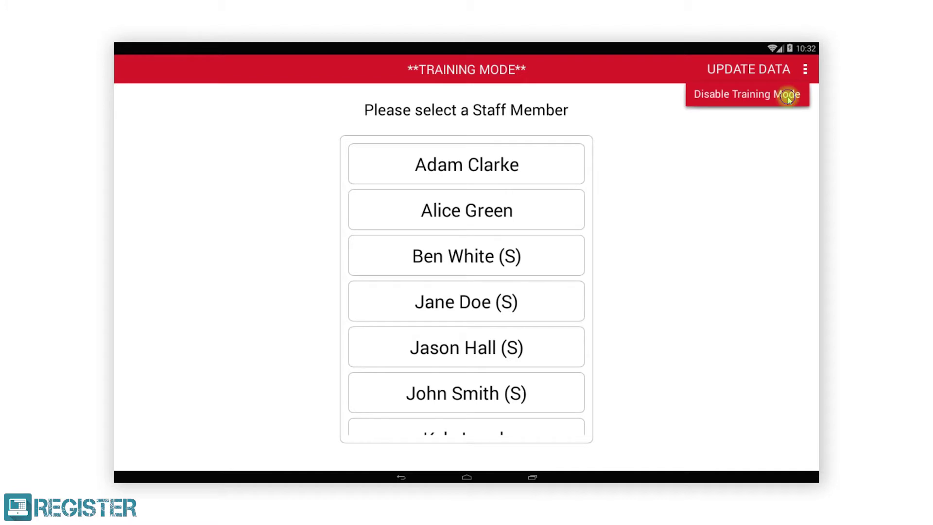
pyautogui.click(550, 256)
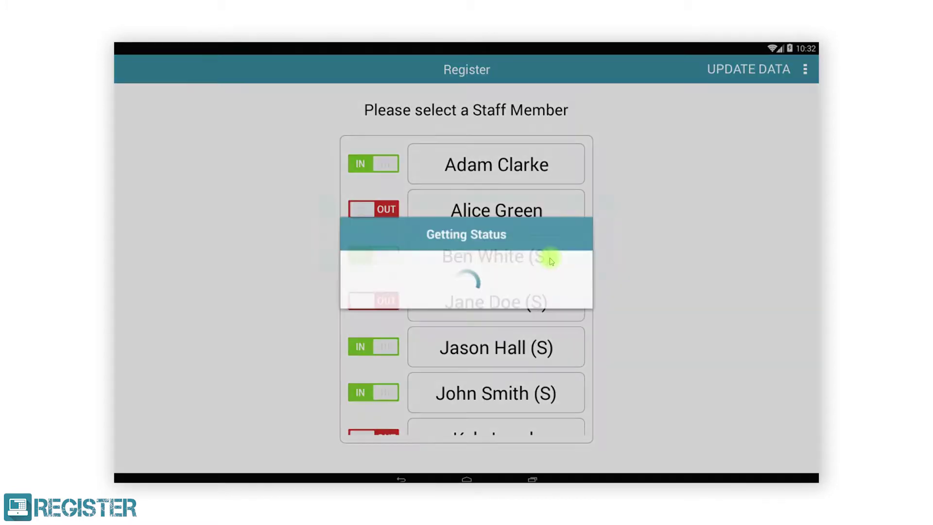
pyautogui.click(428, 314)
pyautogui.click(474, 314)
pyautogui.click(504, 319)
pyautogui.click(429, 287)
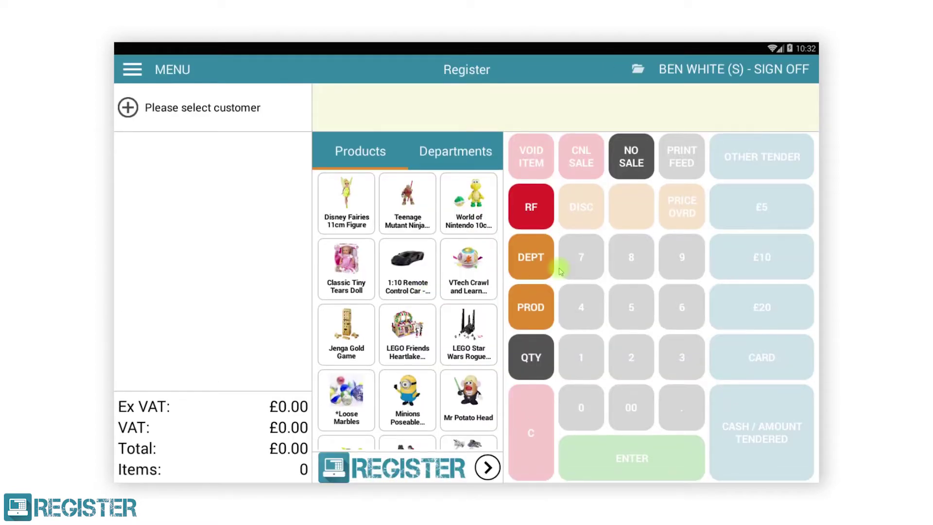
pyautogui.click(131, 69)
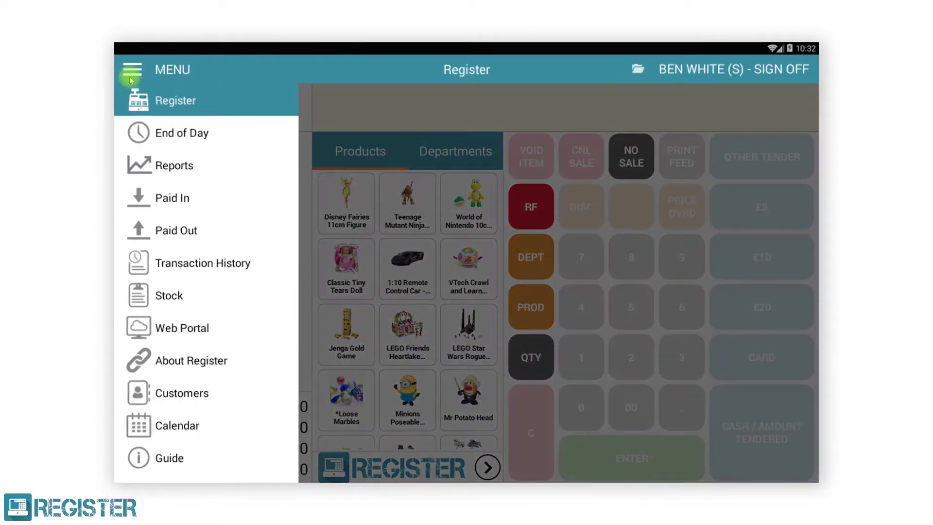
pyautogui.click(131, 70)
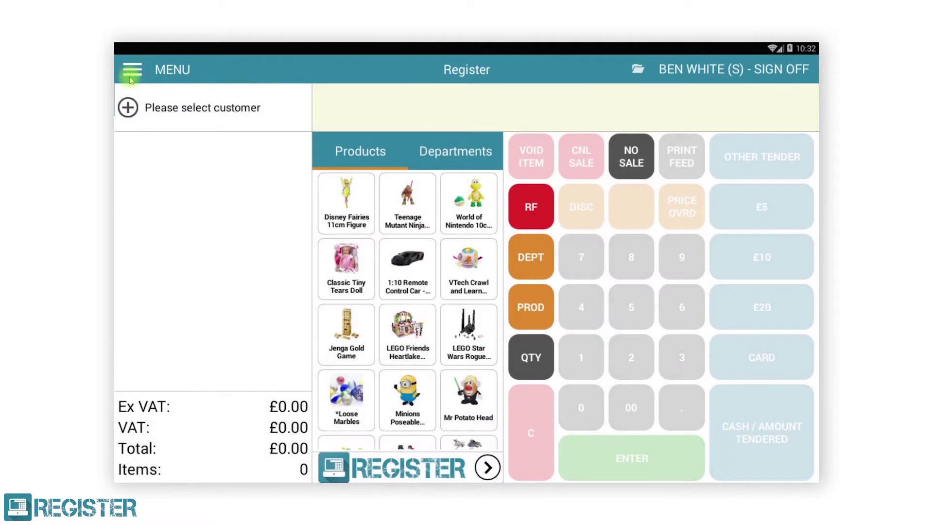
pyautogui.click(636, 69)
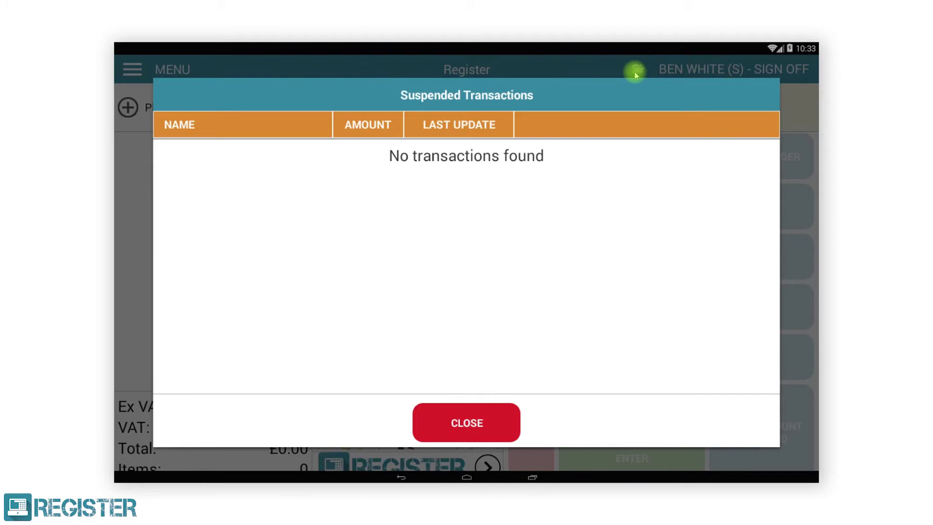
pyautogui.click(443, 416)
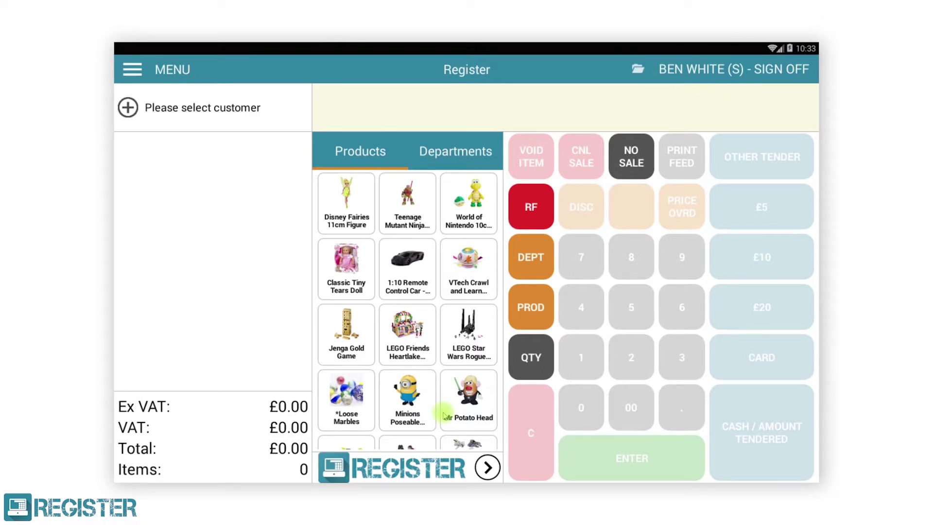
# Ring up the £4.00 Minions figure, suspend it as 'Training', then resume that transaction
pyautogui.click(414, 397)
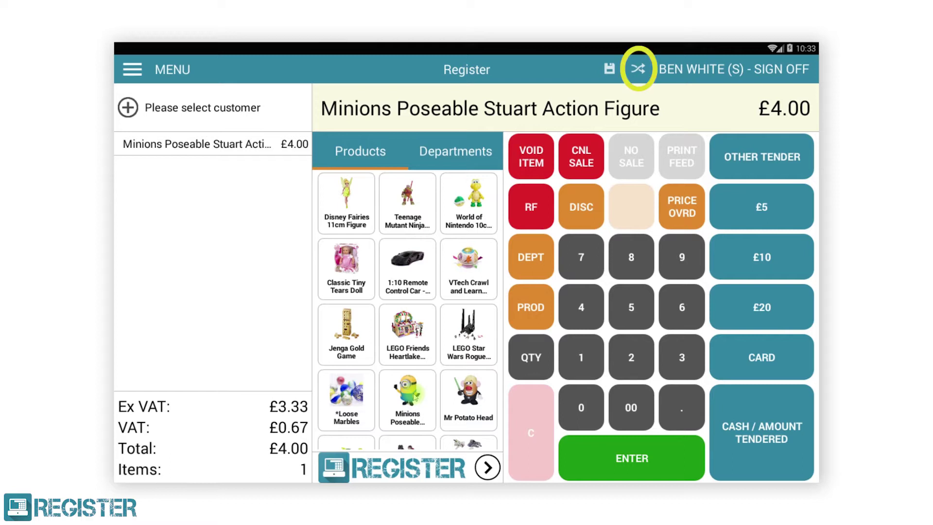
pyautogui.click(611, 69)
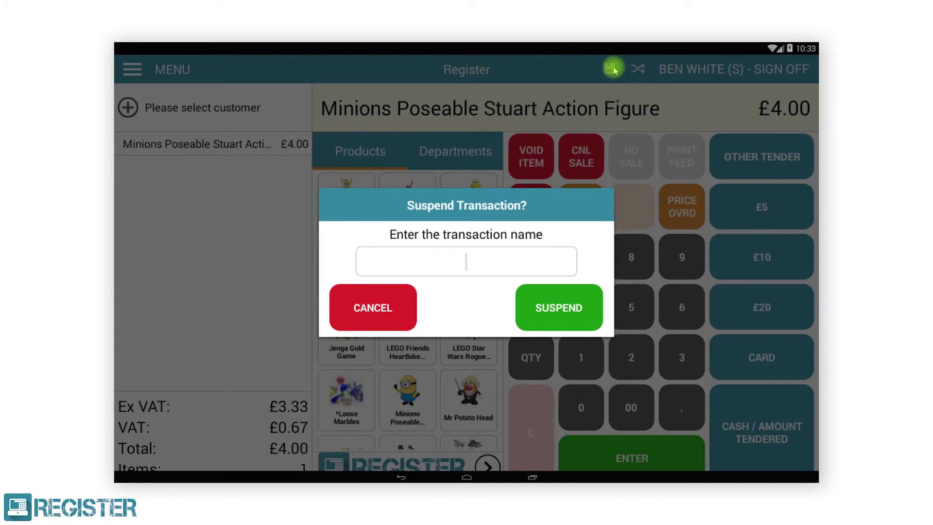
pyautogui.write('Training')
pyautogui.click(563, 297)
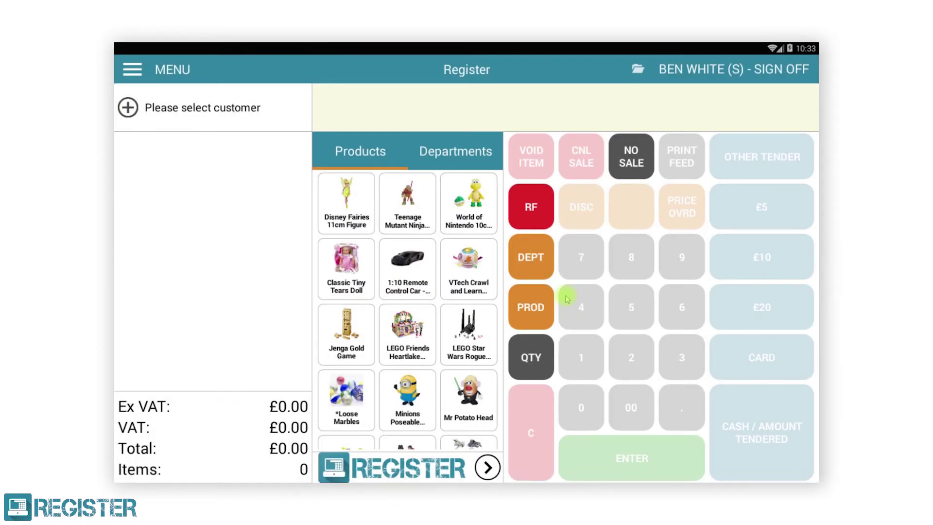
pyautogui.click(639, 71)
pyautogui.click(744, 156)
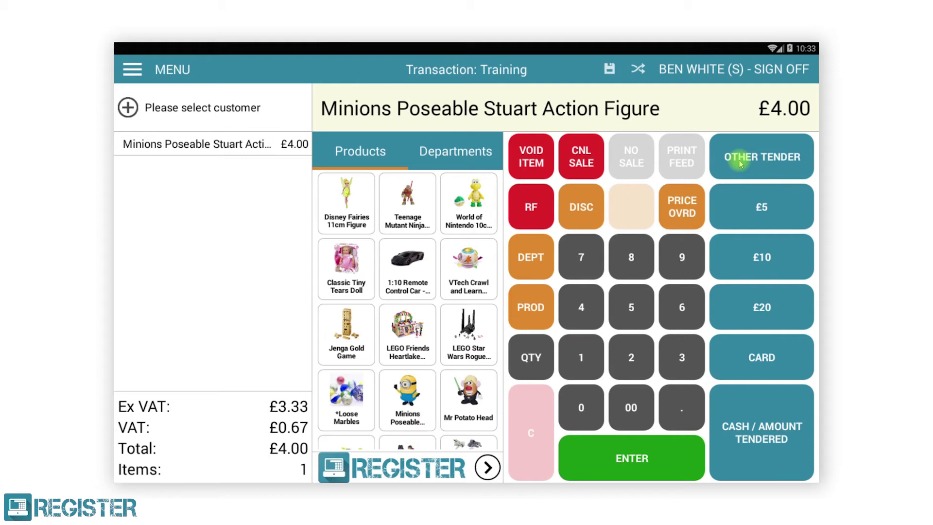
# Switch the open Training sale to another staff member, confirming with their four-digit PIN
pyautogui.click(636, 68)
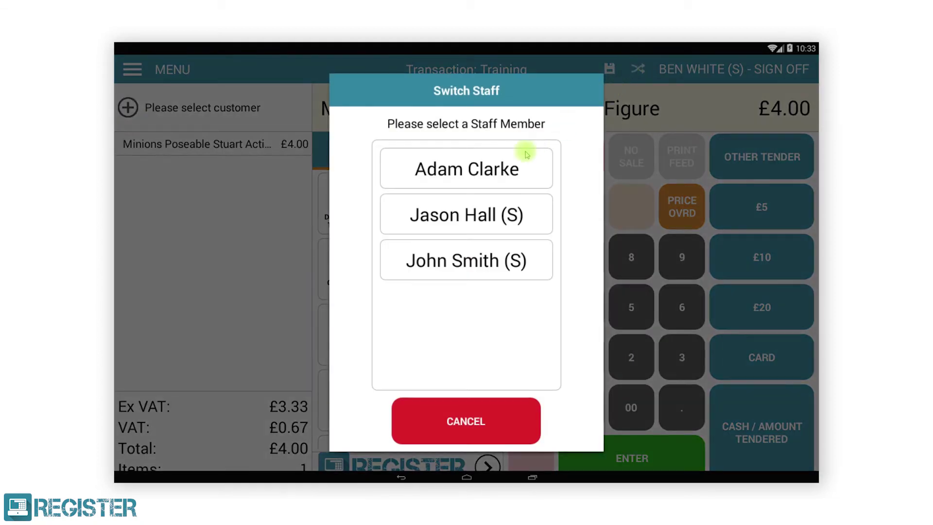
pyautogui.click(508, 167)
pyautogui.click(469, 304)
pyautogui.click(502, 322)
pyautogui.click(456, 288)
pyautogui.click(429, 270)
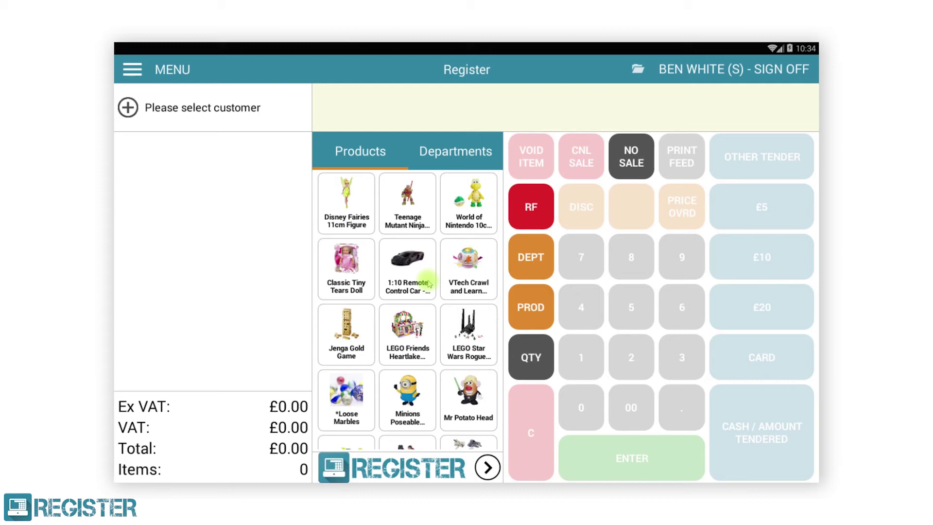
pyautogui.click(430, 284)
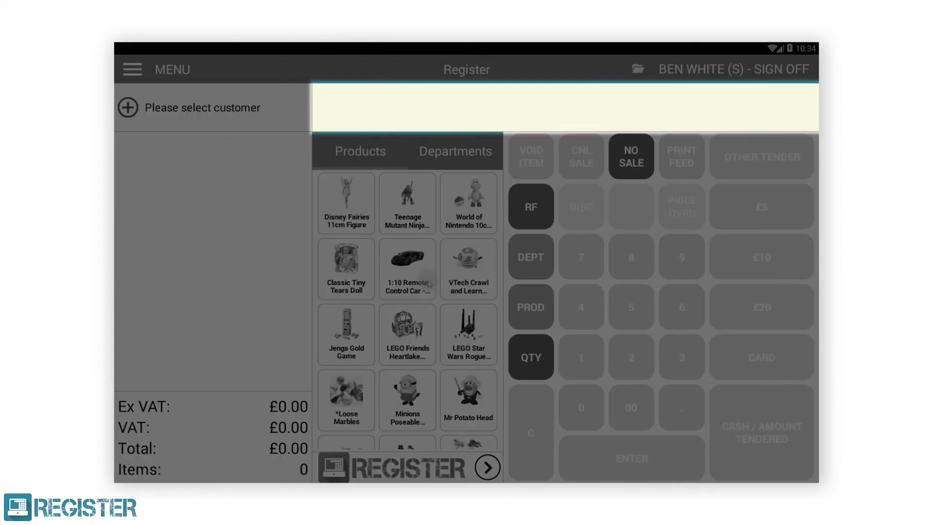
# Ring up three Minions Stuart figures (£12.00) and a Mr Potato Head
pyautogui.click(429, 284)
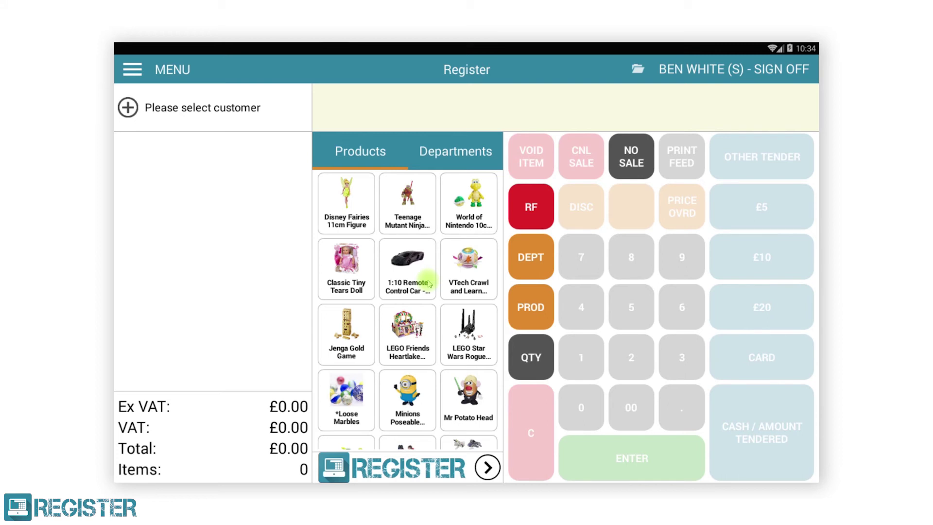
pyautogui.click(531, 357)
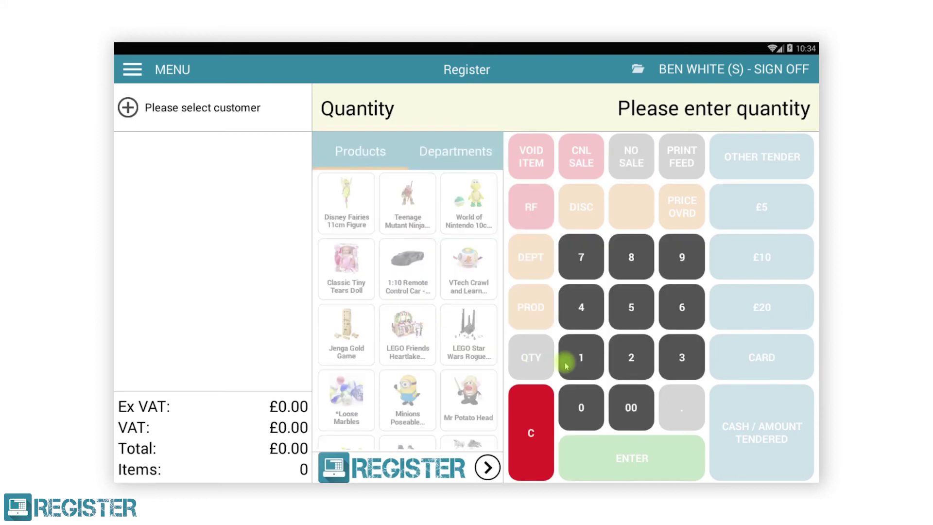
pyautogui.click(670, 359)
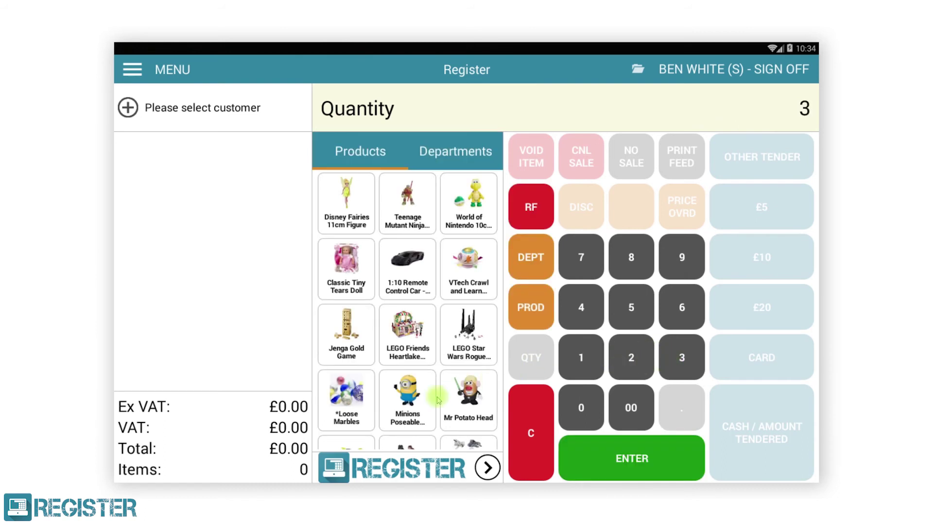
pyautogui.click(422, 405)
pyautogui.click(468, 398)
# Void the Mr Potato Head line, then choose Mr Potato Head for a price override
pyautogui.click(534, 167)
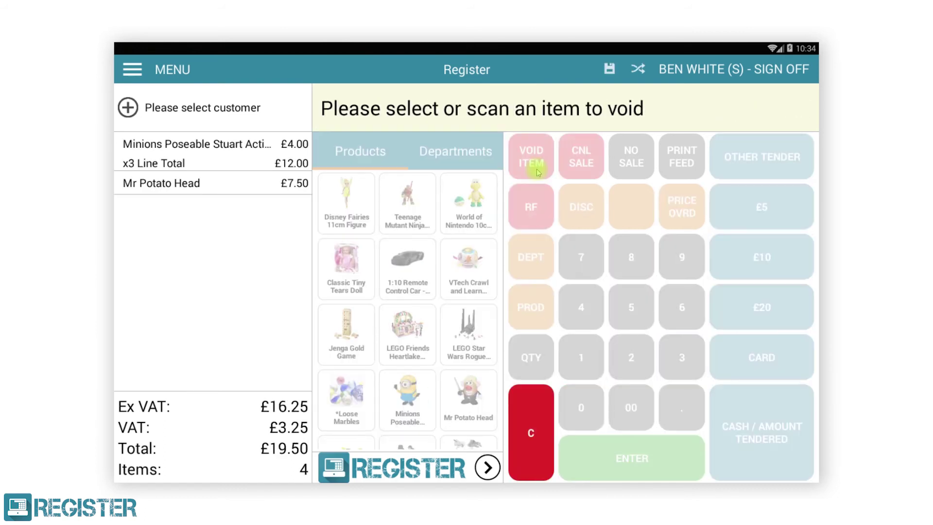
pyautogui.click(548, 209)
pyautogui.click(692, 201)
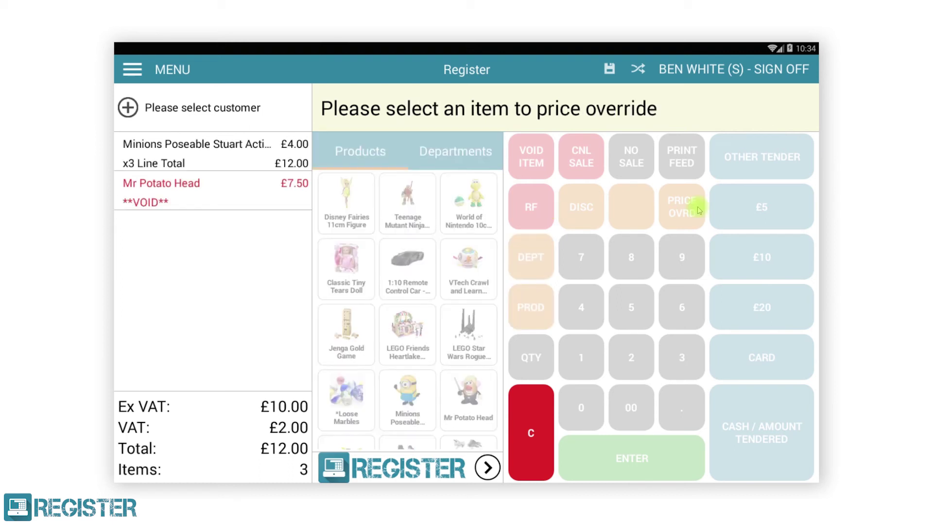
pyautogui.click(542, 419)
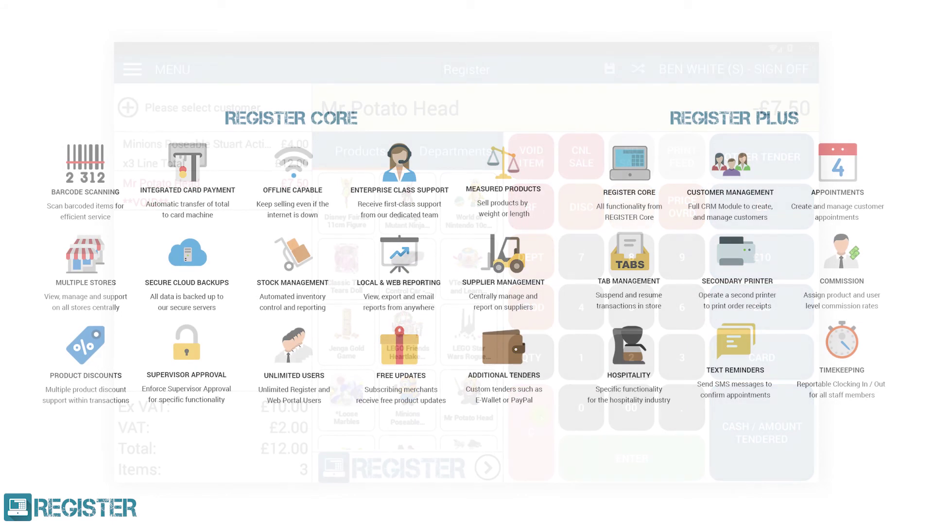